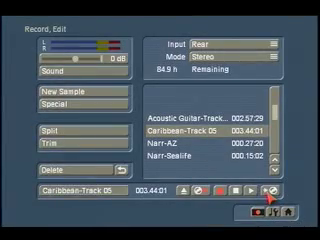
Open CD compilation and browse All samples, showing Narr-AZ and Narr-Sealife at 0 of 72 minutes.
{"action": "left_click", "coordinate": [268, 196]}
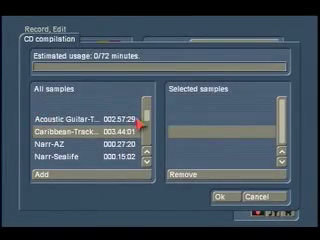
{"action": "key", "text": "Up"}
{"action": "key", "text": "Down"}
{"action": "key", "text": "Down"}
{"action": "key", "text": "Down"}
{"action": "key", "text": "Down"}
{"action": "key", "text": "Down"}
{"action": "key", "text": "Down"}
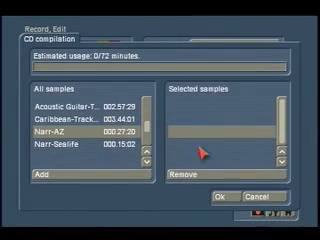
Add Narr-AZ, add then remove Caribbean-Track 05, and accept the 1-minute compilation.
{"action": "left_click", "coordinate": [111, 179]}
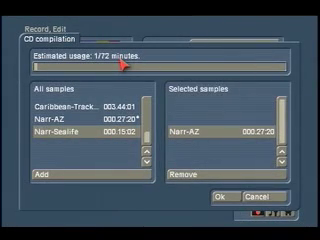
{"action": "left_click", "coordinate": [113, 107]}
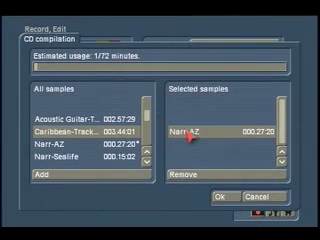
{"action": "left_click", "coordinate": [101, 177]}
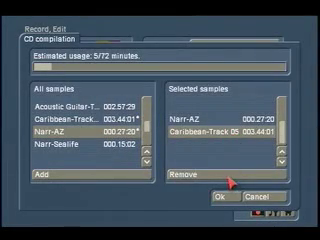
{"action": "left_click", "coordinate": [230, 178]}
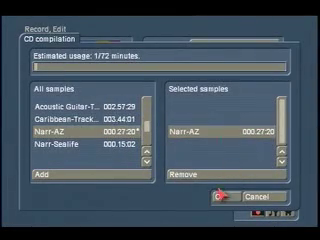
{"action": "left_click", "coordinate": [224, 199]}
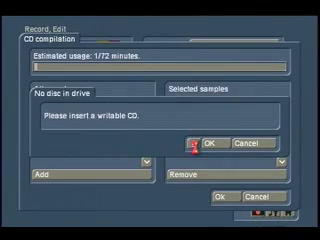
Burn Narr-AZ to the inserted writable CD and acknowledge the Done creating message.
{"action": "left_click", "coordinate": [196, 144]}
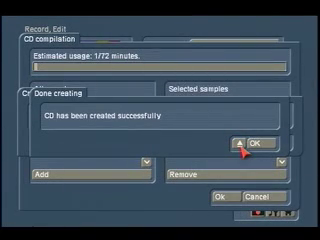
{"action": "left_click", "coordinate": [244, 150]}
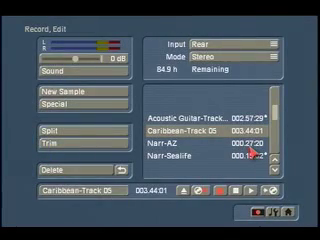
{"action": "right_click", "coordinate": [253, 152]}
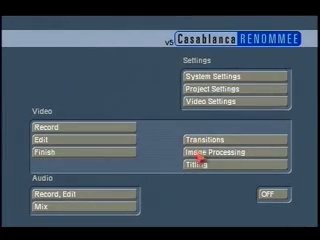
Lower the Narr-Sealife narration to -5 dB in Mix, then return to Titling.
{"action": "left_click", "coordinate": [205, 168]}
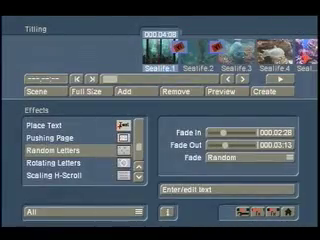
{"action": "right_click", "coordinate": [167, 66]}
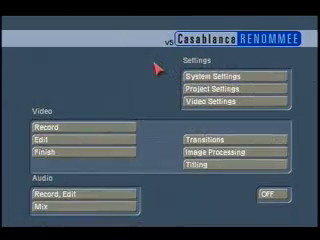
{"action": "left_click", "coordinate": [100, 208]}
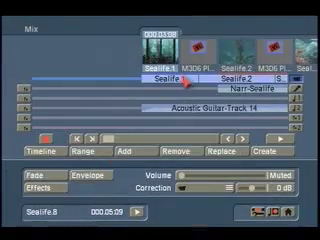
{"action": "left_click", "coordinate": [240, 90]}
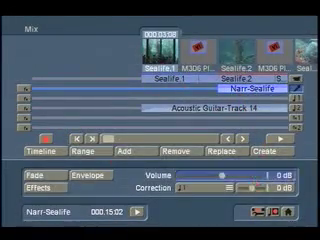
{"action": "left_click", "coordinate": [273, 152]}
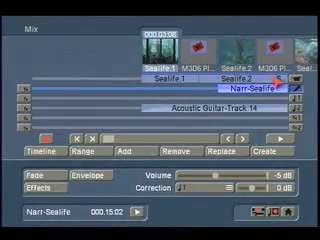
{"action": "right_click", "coordinate": [190, 128]}
{"action": "left_click", "coordinate": [206, 166]}
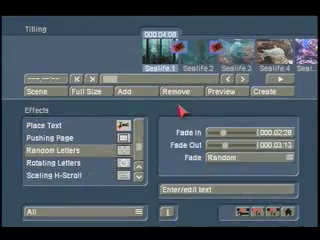
Create the Sealife.14 scene, then switch to the Edit storyboard and scene bin screen.
{"action": "left_click", "coordinate": [42, 93]}
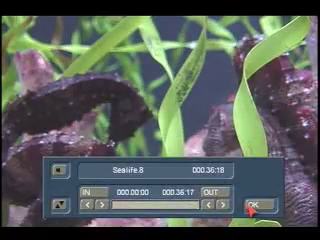
{"action": "left_click", "coordinate": [252, 205]}
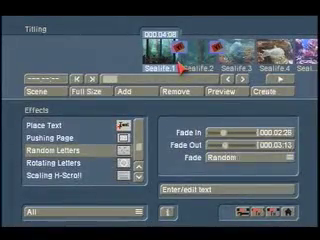
{"action": "right_click", "coordinate": [180, 68]}
{"action": "left_click", "coordinate": [125, 143]}
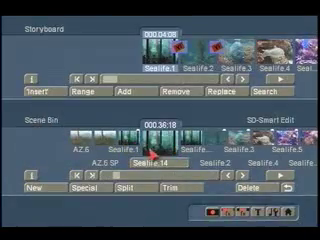
Trim the start point of the Sealife.14 scene.
{"action": "left_click", "coordinate": [177, 190]}
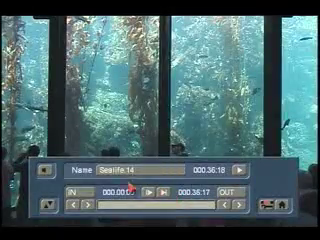
{"action": "left_click", "coordinate": [86, 204]}
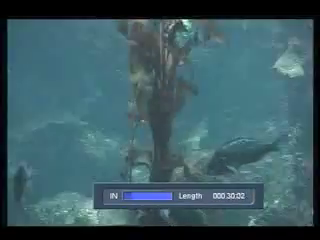
{"action": "left_click", "coordinate": [85, 197]}
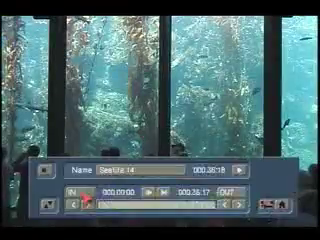
{"action": "right_click", "coordinate": [86, 197]}
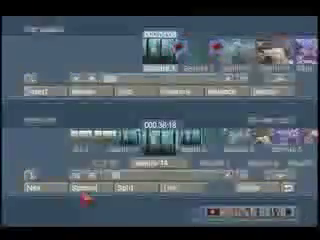
Rename the scene to Aquarium and select Scene -> Sample in the Special effects list.
{"action": "left_click", "coordinate": [172, 166]}
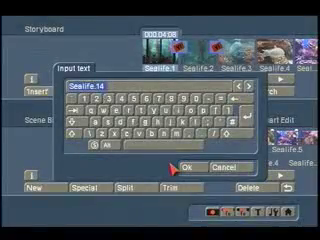
{"action": "key", "text": "BackSpace"}
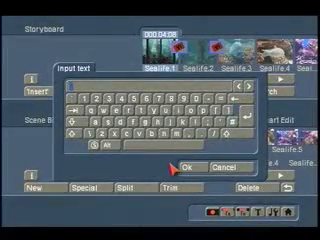
{"action": "type", "text": "Aq"}
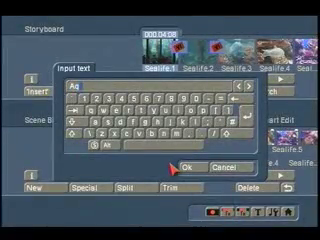
{"action": "type", "text": "uarium"}
{"action": "key", "text": "Return"}
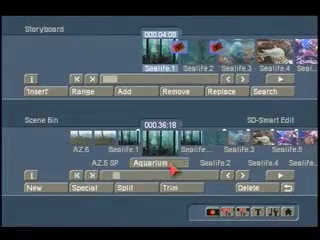
{"action": "left_click", "coordinate": [104, 196]}
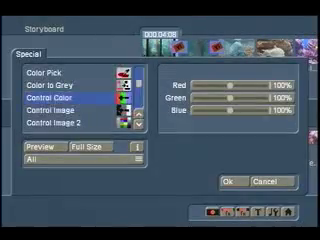
{"action": "scroll", "coordinate": [80, 98], "scroll_direction": "up", "scroll_amount": 5}
{"action": "scroll", "coordinate": [80, 98], "scroll_direction": "down", "scroll_amount": 1}
{"action": "scroll", "coordinate": [80, 98], "scroll_direction": "down", "scroll_amount": 6}
{"action": "scroll", "coordinate": [80, 98], "scroll_direction": "down", "scroll_amount": 3}
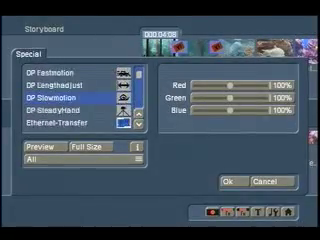
{"action": "scroll", "coordinate": [80, 98], "scroll_direction": "down", "scroll_amount": 1}
{"action": "scroll", "coordinate": [80, 98], "scroll_direction": "down", "scroll_amount": 3}
{"action": "scroll", "coordinate": [80, 98], "scroll_direction": "down", "scroll_amount": 2}
{"action": "scroll", "coordinate": [80, 98], "scroll_direction": "down", "scroll_amount": 2}
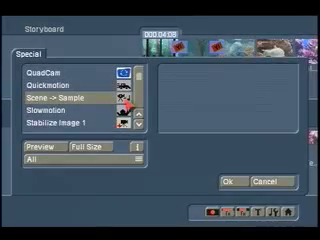
Apply Scene -> Sample to make the Aquarium sample, then add it to CD compilation.
{"action": "left_click", "coordinate": [230, 183]}
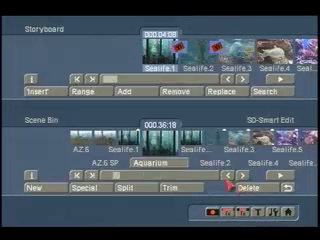
{"action": "right_click", "coordinate": [180, 168]}
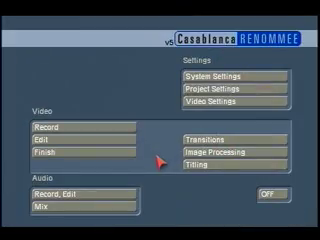
{"action": "left_click", "coordinate": [110, 195]}
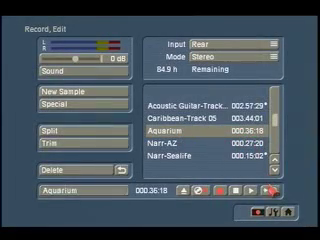
{"action": "left_click", "coordinate": [270, 193]}
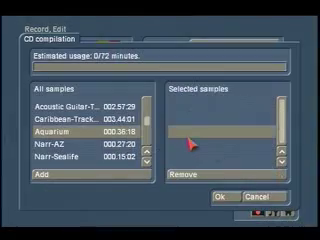
{"action": "left_click", "coordinate": [112, 176]}
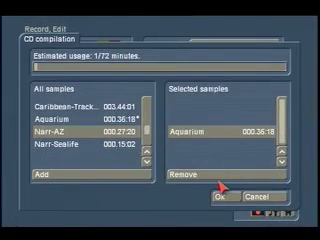